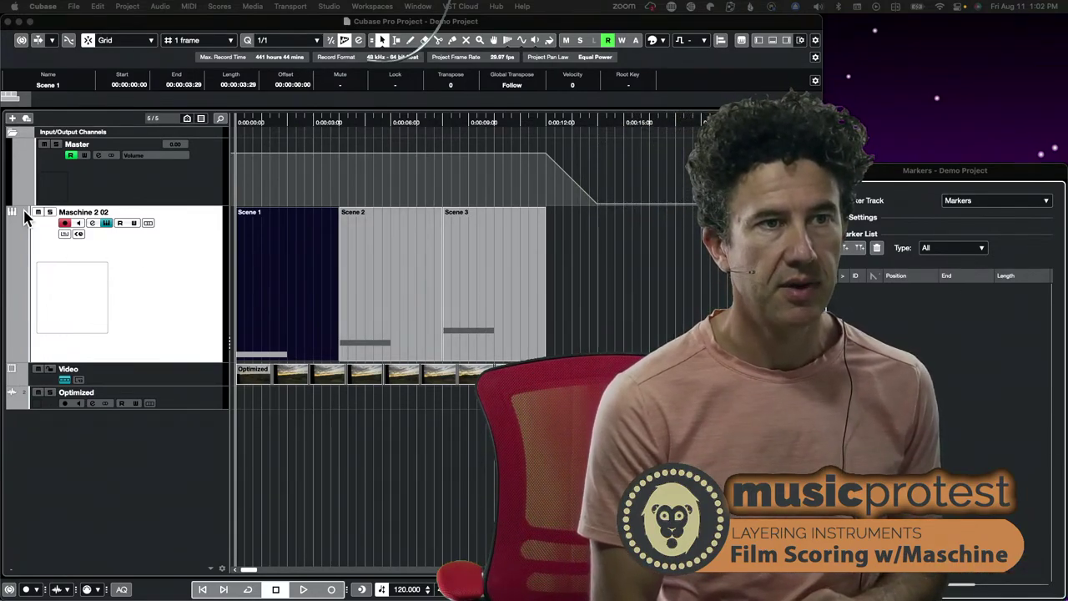
Open the Maschine 2 instrument window, move it to the upper left, and show the Maschine menu's Edit commands
left_click(105, 223)
left_click(105, 223)
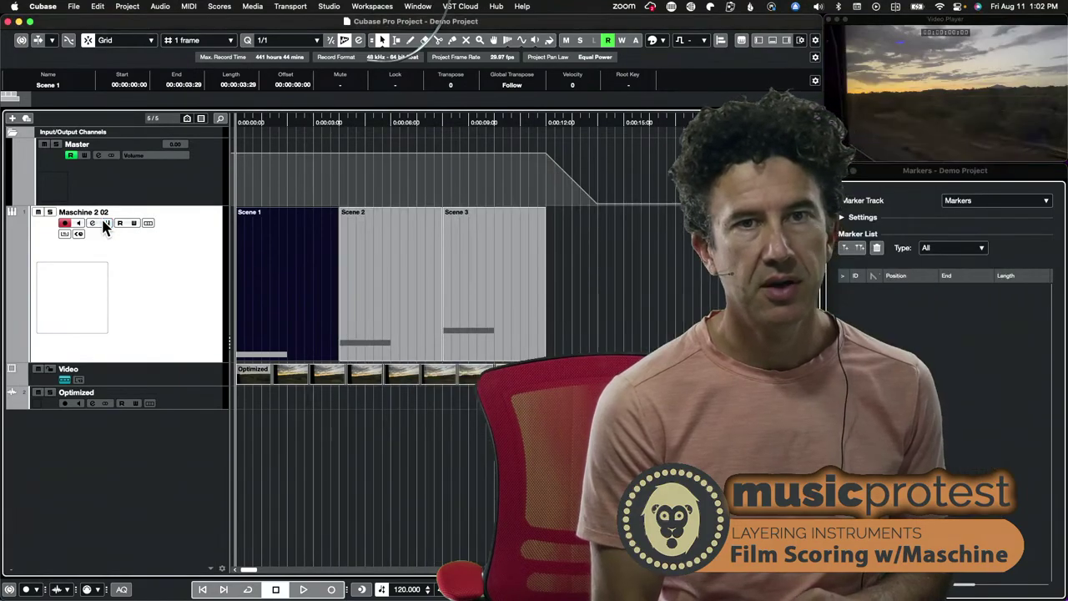
left_click(106, 223)
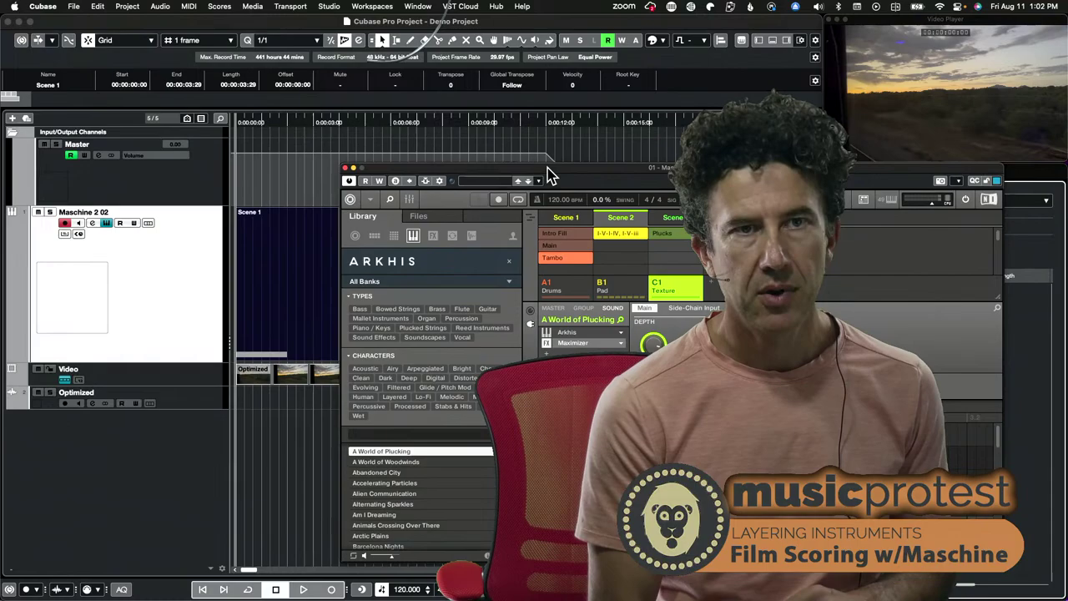
left_click_drag(553, 173, 346, 100)
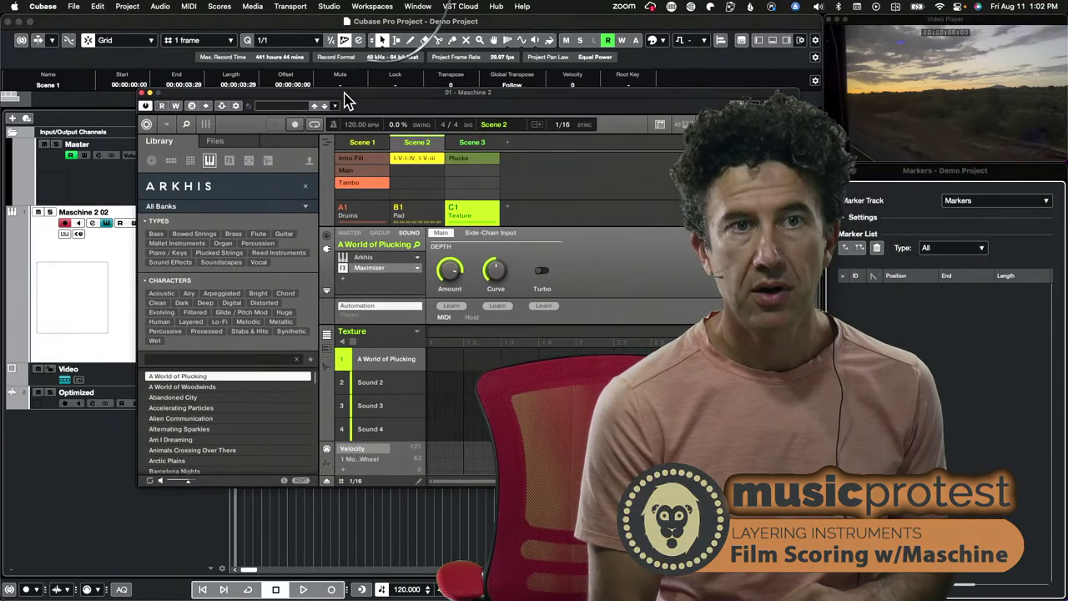
left_click(167, 124)
mouse_move(190, 166)
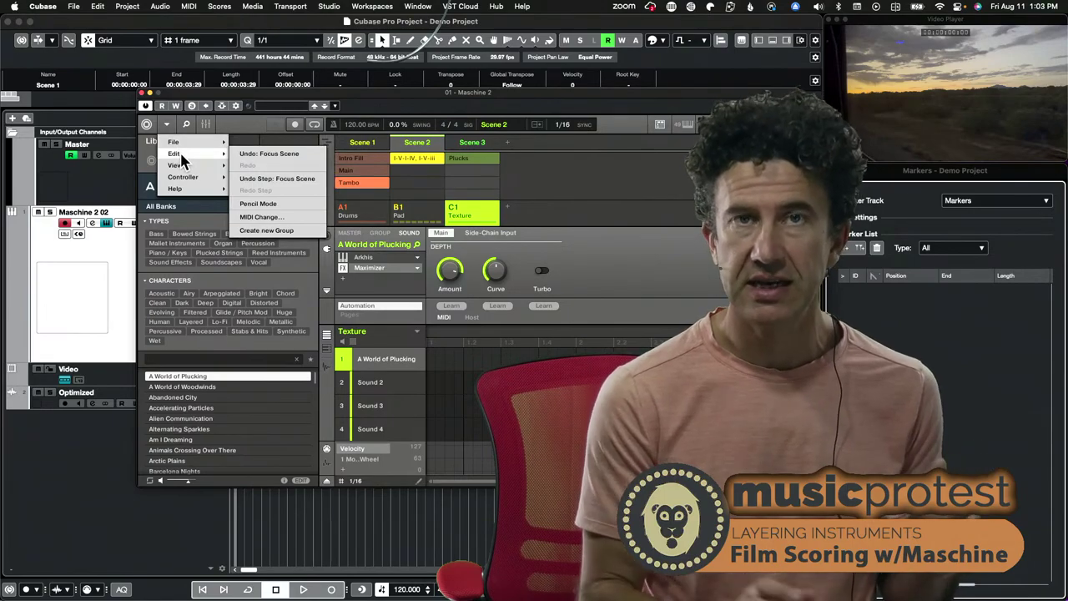
In Edit > MIDI Change, keep Scene Trigger on MIDI Note, channel 1, and close the dialog
left_click(275, 217)
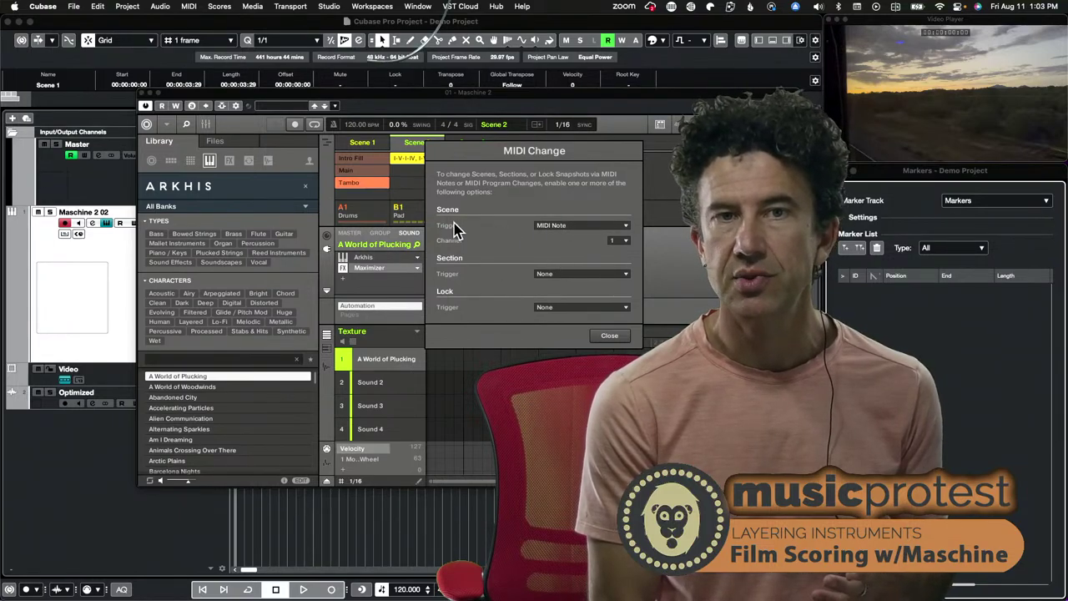
left_click(577, 227)
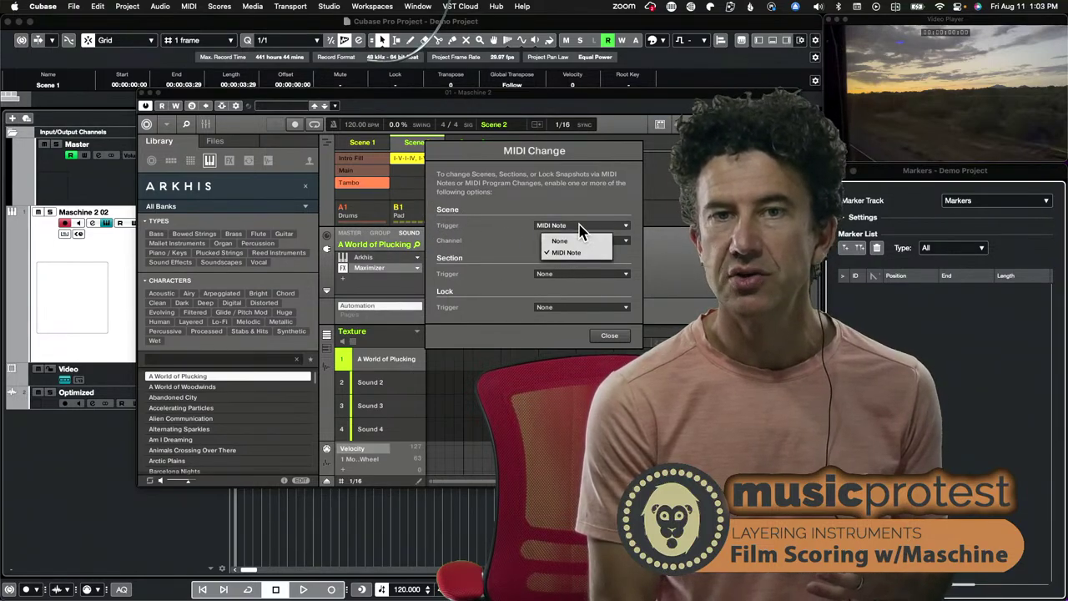
left_click(505, 236)
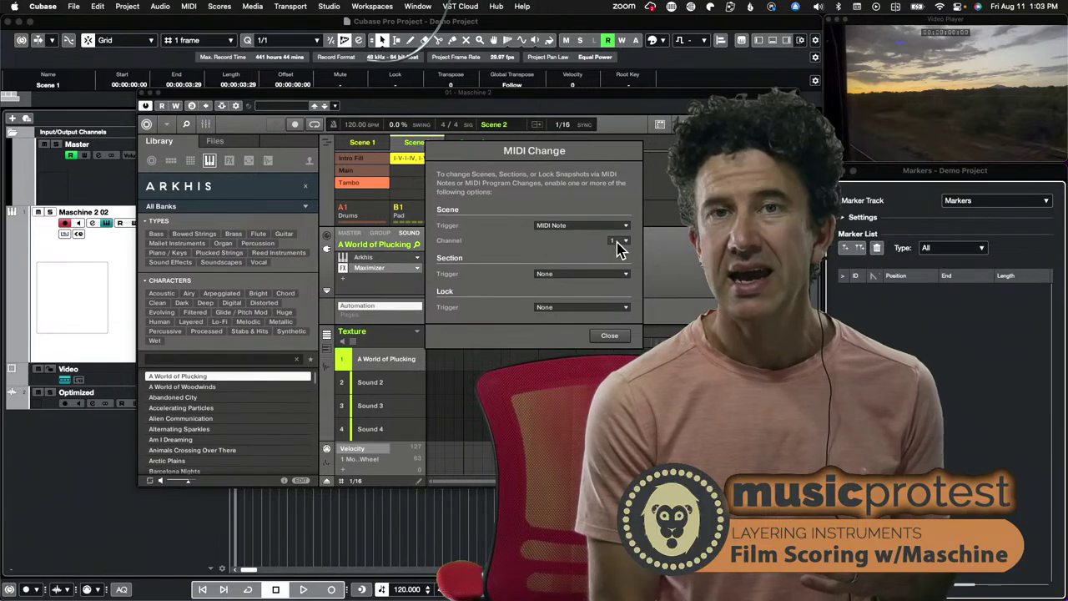
left_click(608, 334)
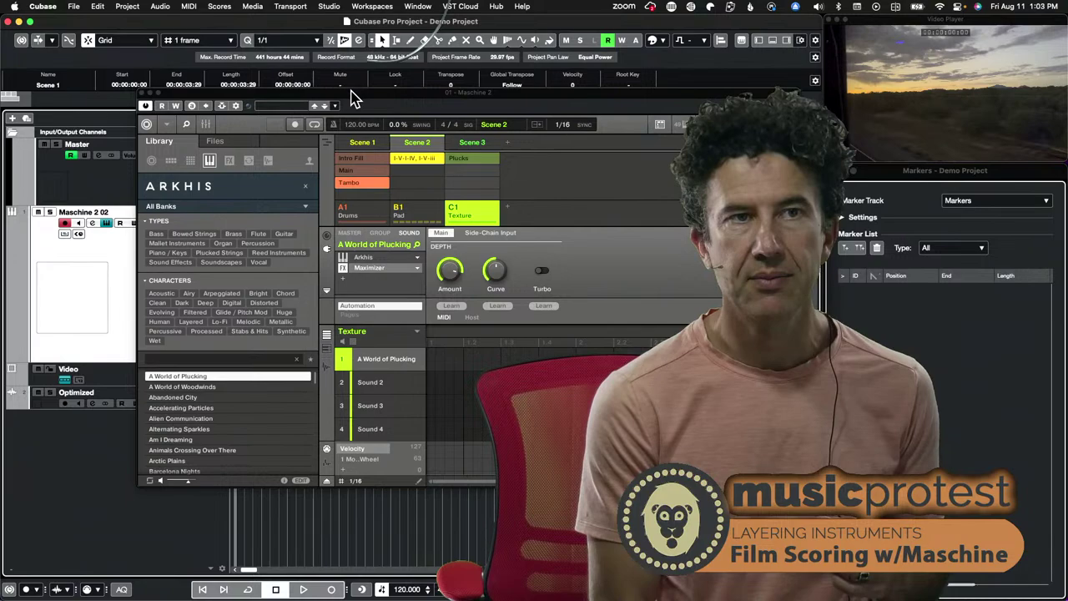
Close the Maschine window and select the Scene 2, Scene 3 and Scene 1 trigger parts
left_click(143, 95)
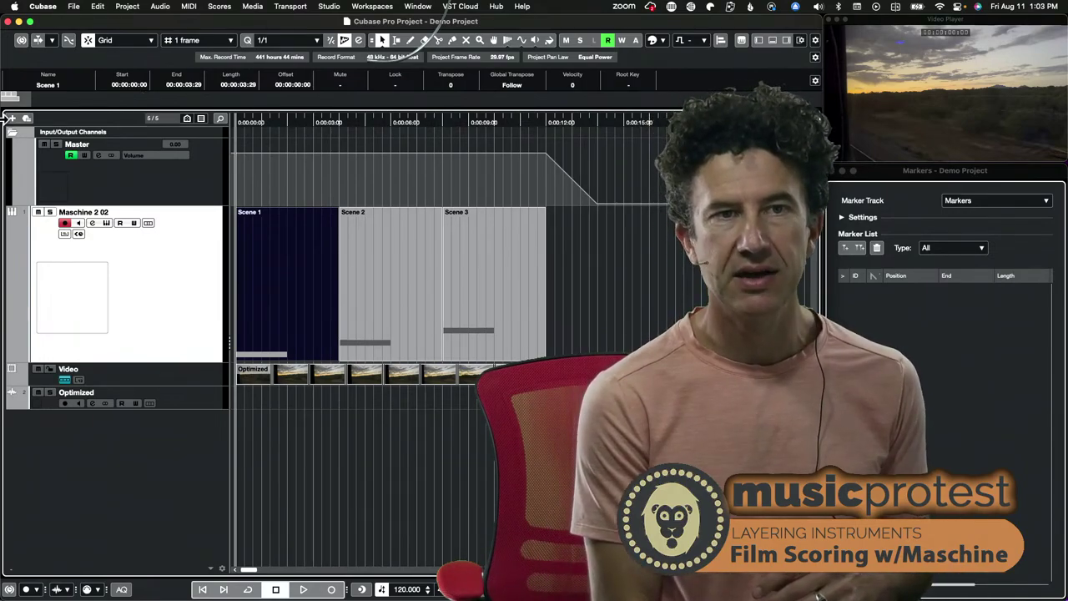
left_click(397, 257)
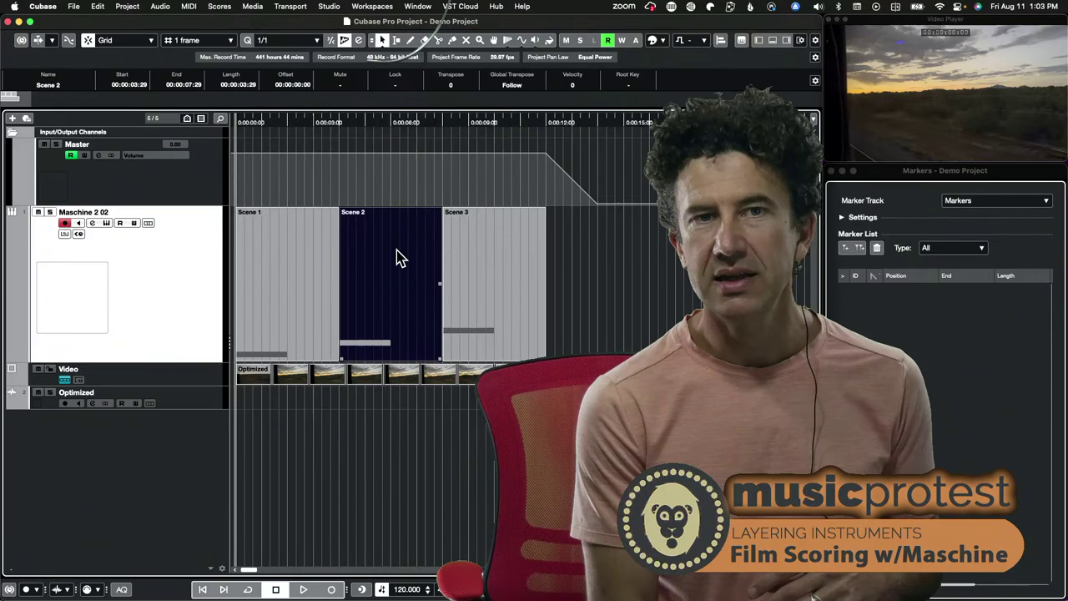
left_click(504, 279)
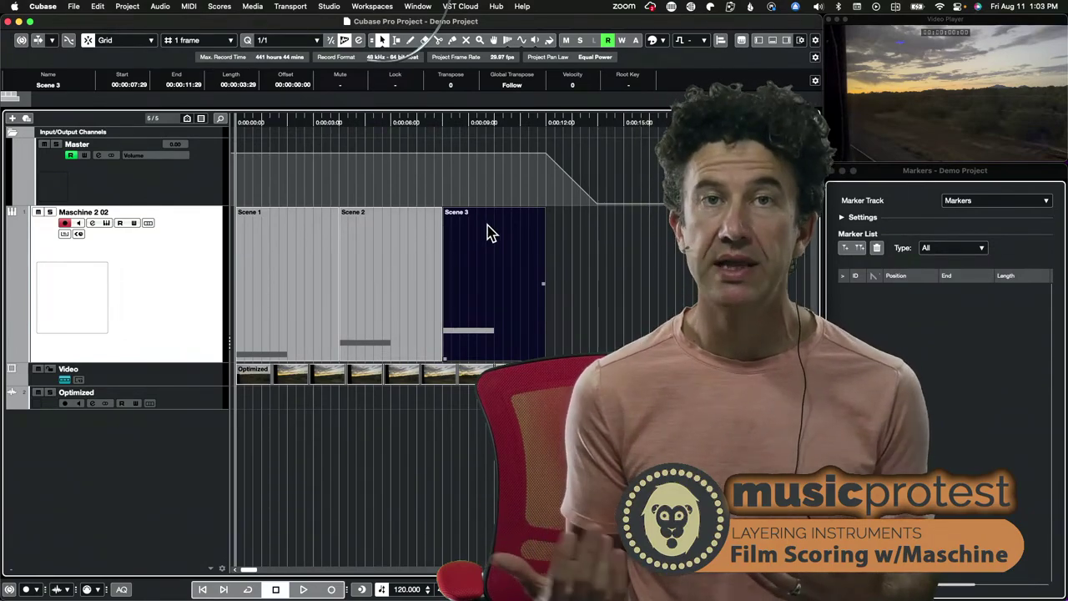
left_click(261, 358)
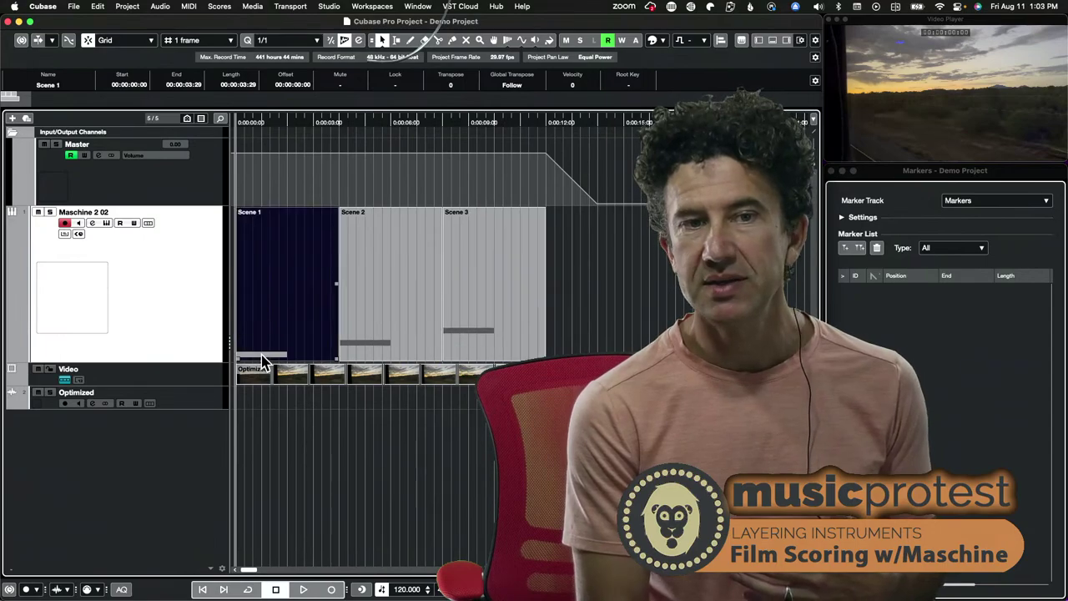
Open Scene 1 in the Key Editor to check its single short trigger note, then close it
double_click(310, 326)
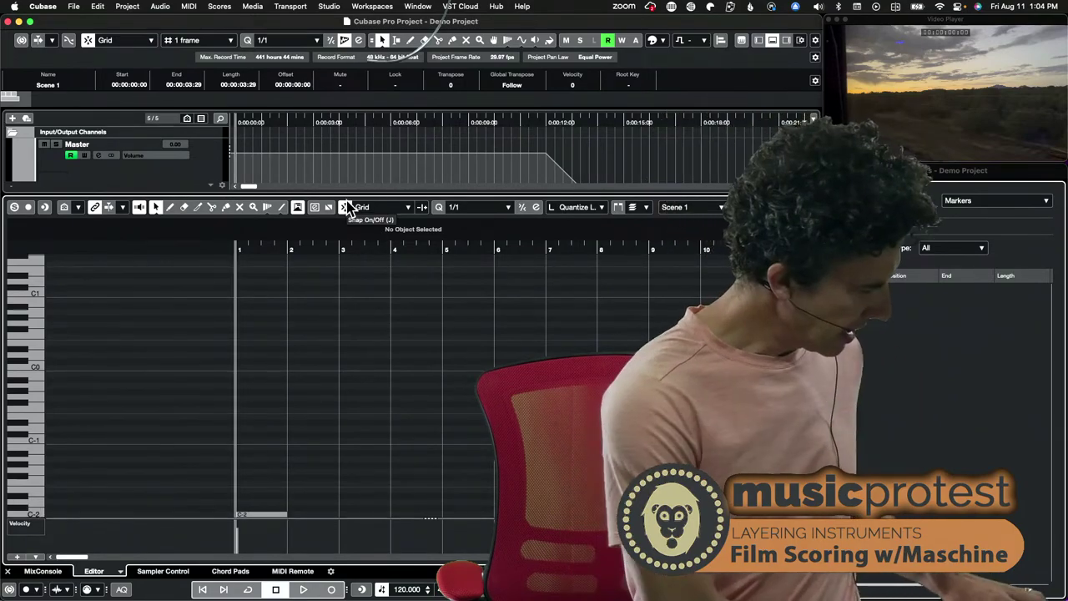
key("Return")
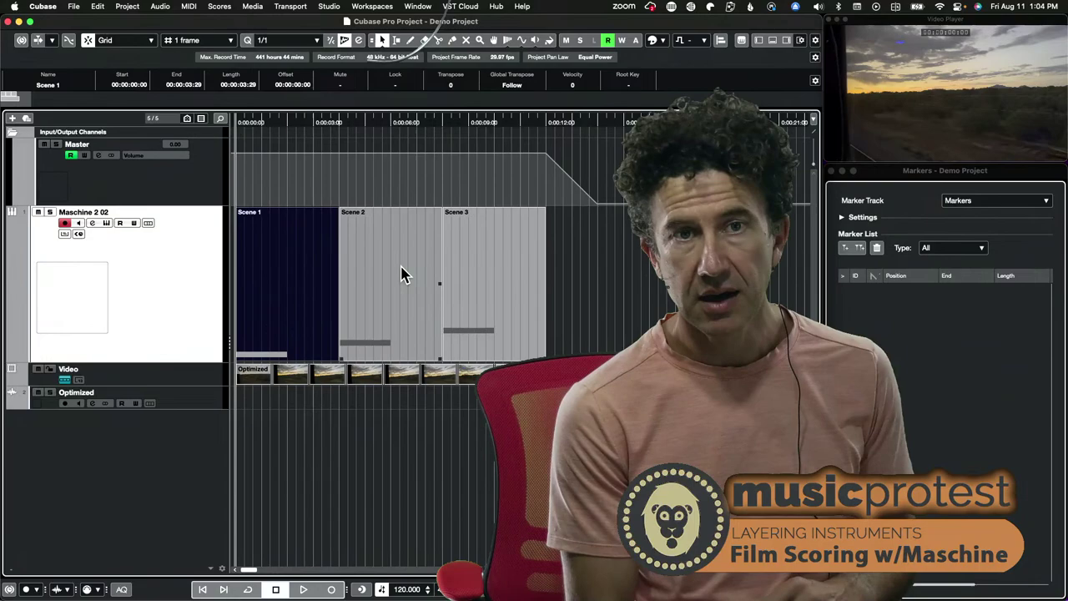
left_click(402, 274)
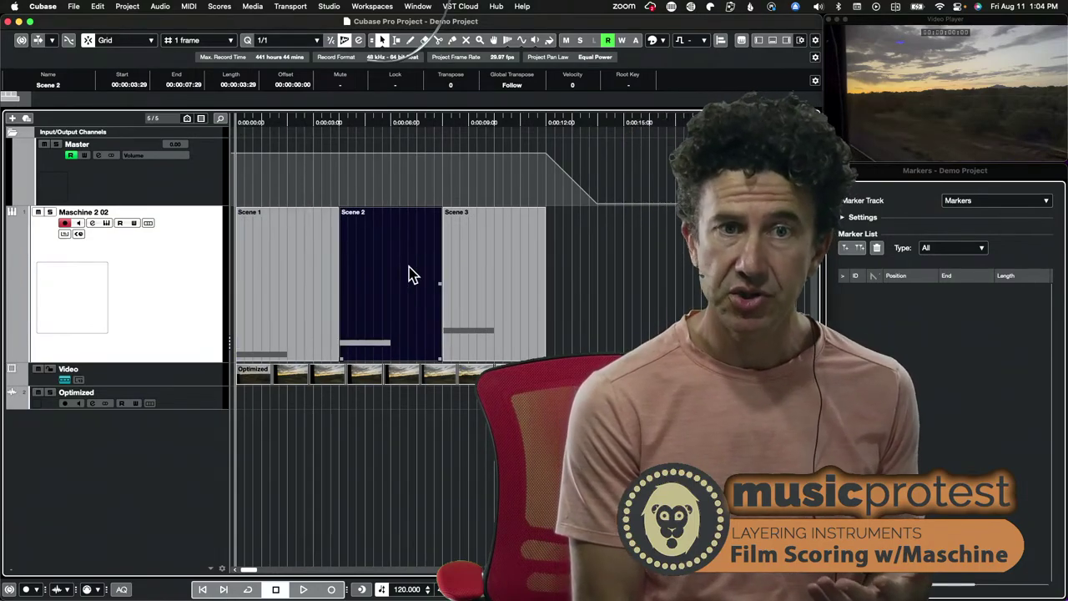
Play and stop the project from the Scene 1 part, then reopen the Maschine 2 window
left_click(466, 270)
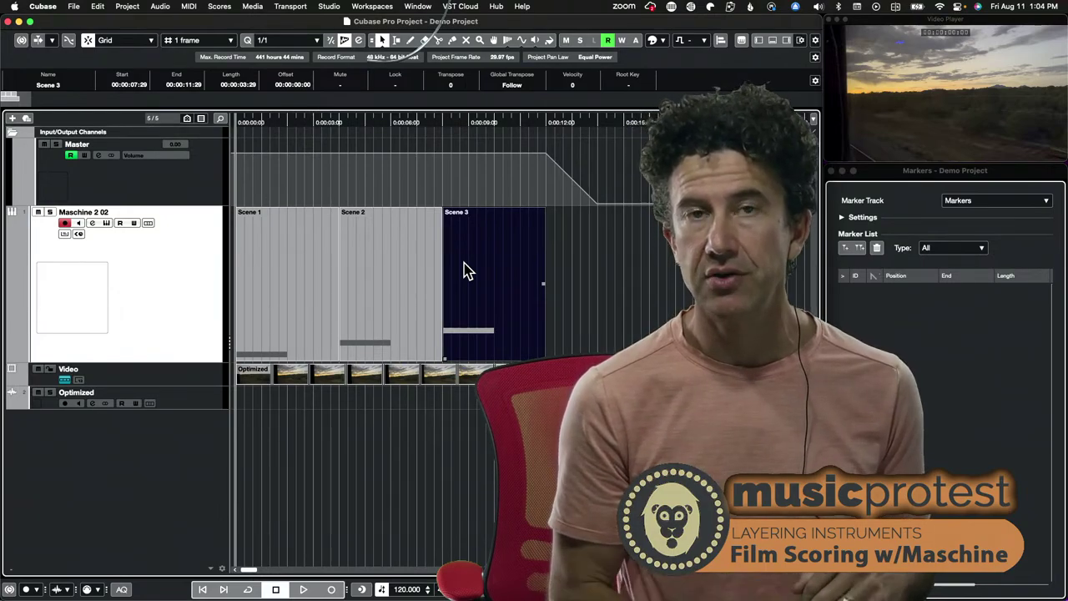
left_click(319, 277)
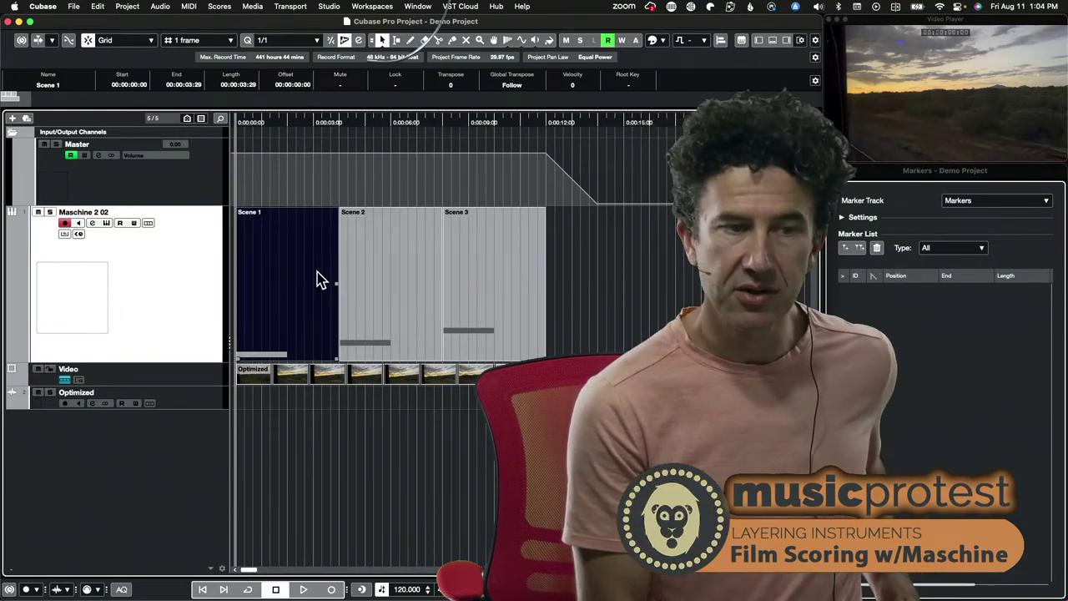
key("space")
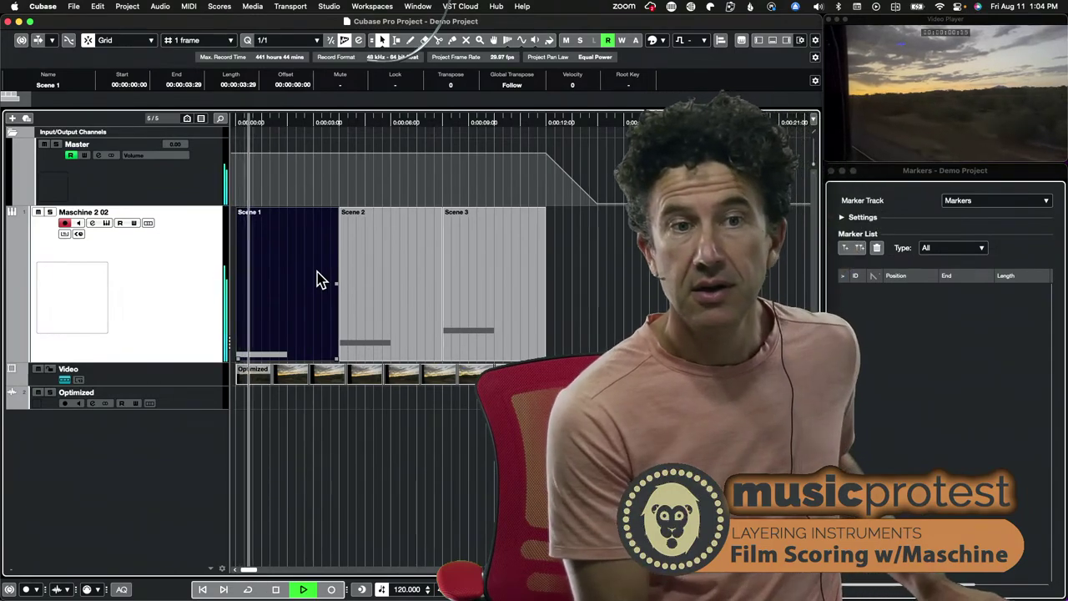
key("space")
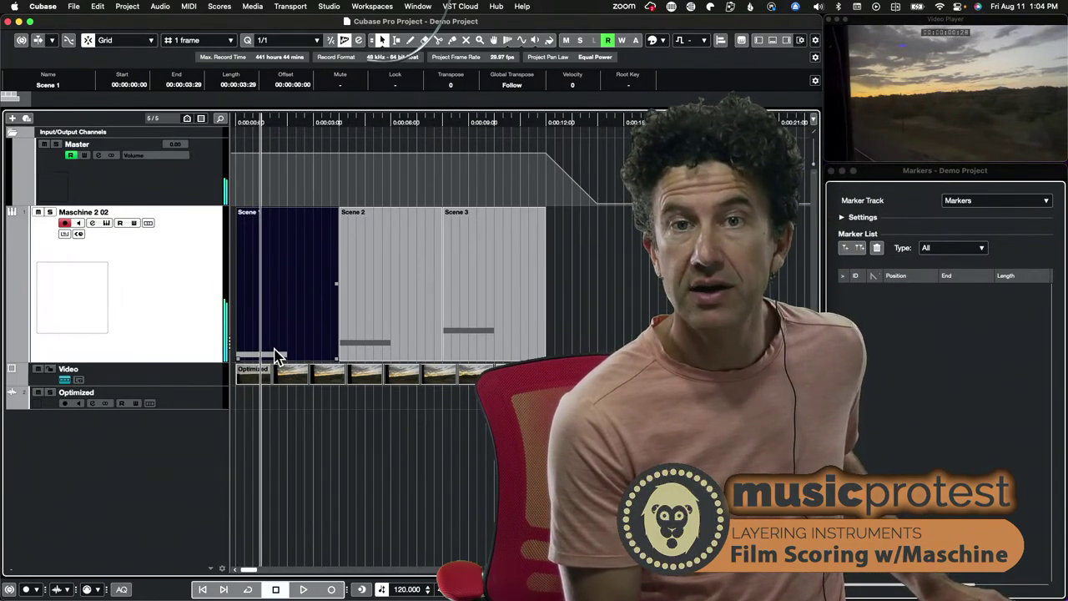
left_click(380, 340)
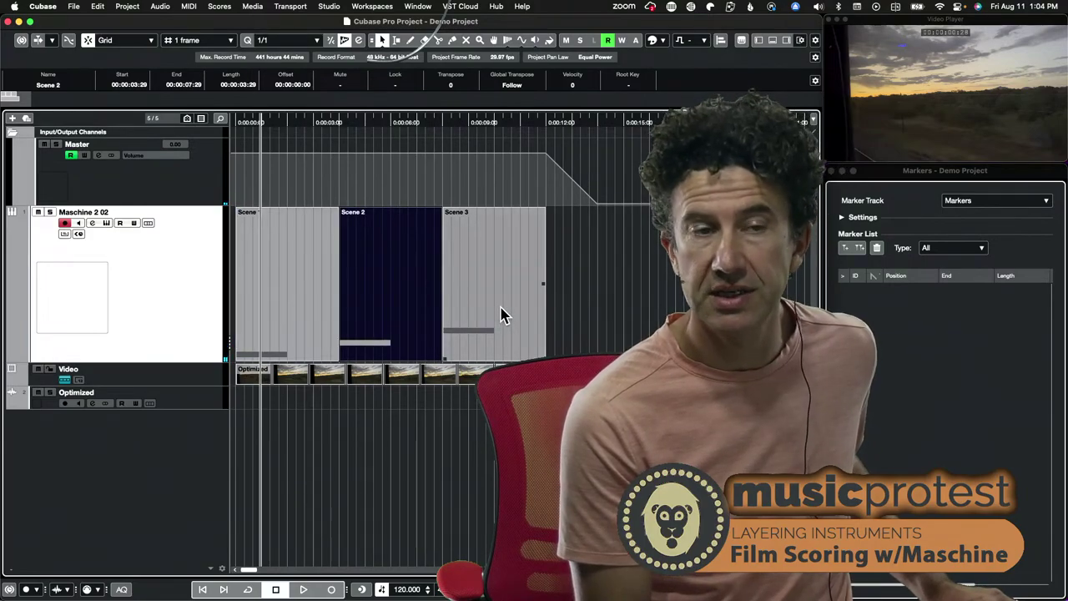
left_click(106, 224)
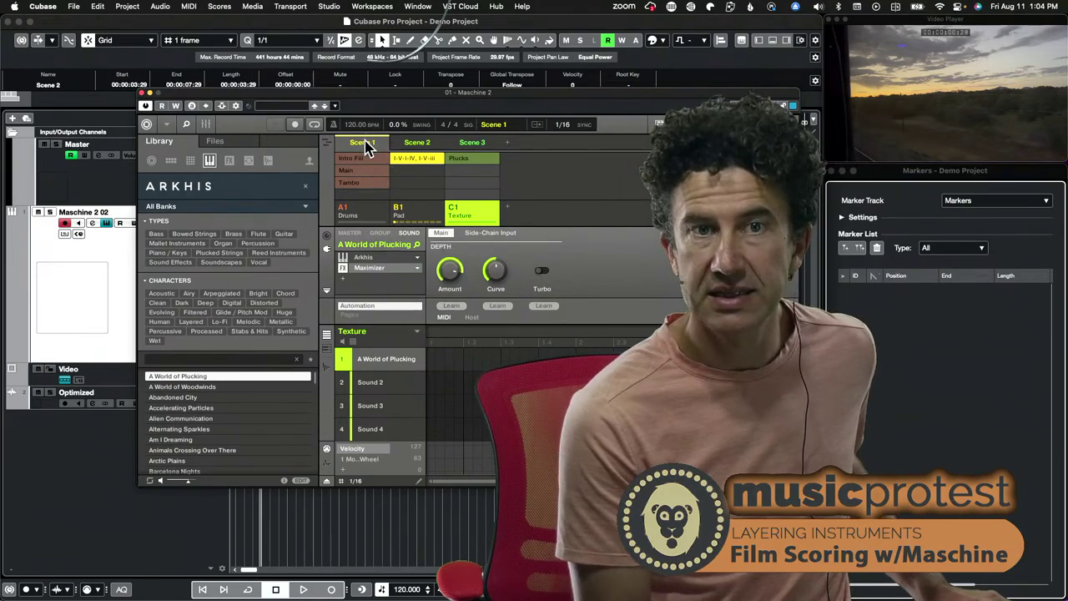
During playback, switch Maschine to Scene 2 and then Scene 3 with its Plucks pattern, then stop
key("space")
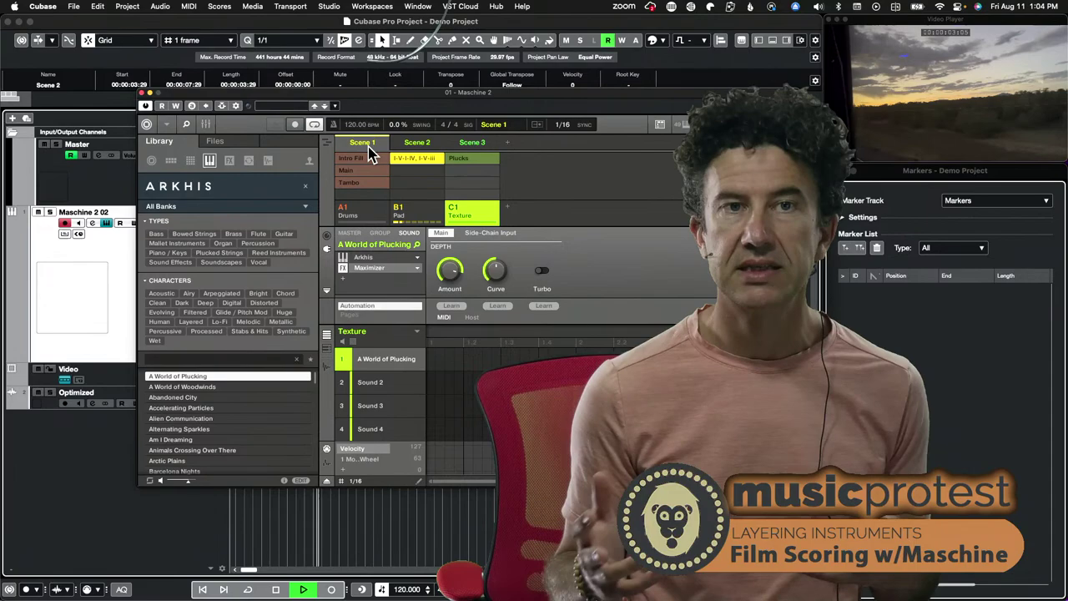
left_click(414, 144)
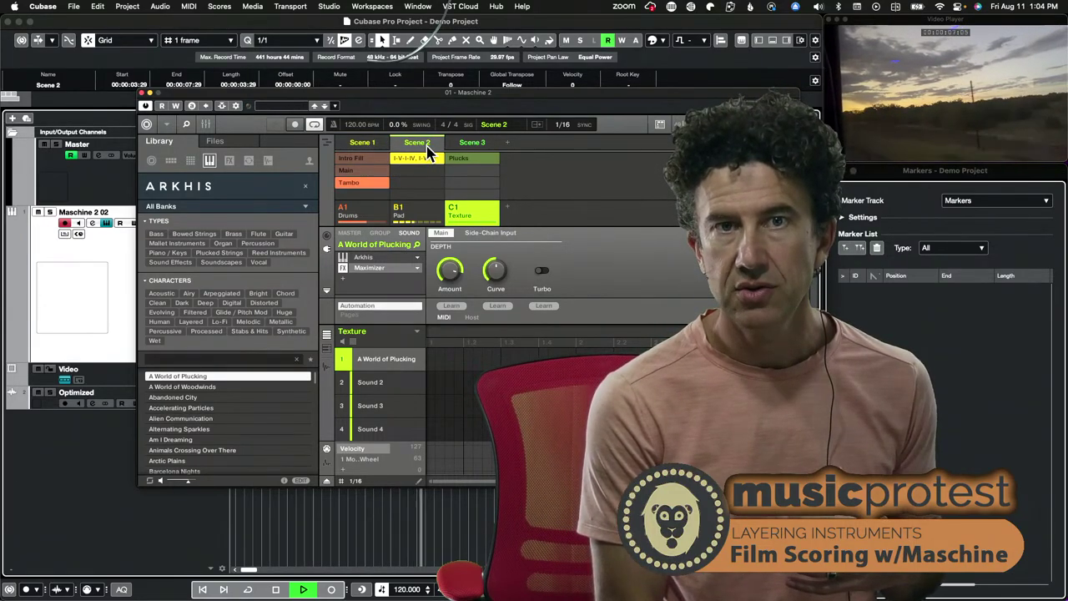
left_click(474, 143)
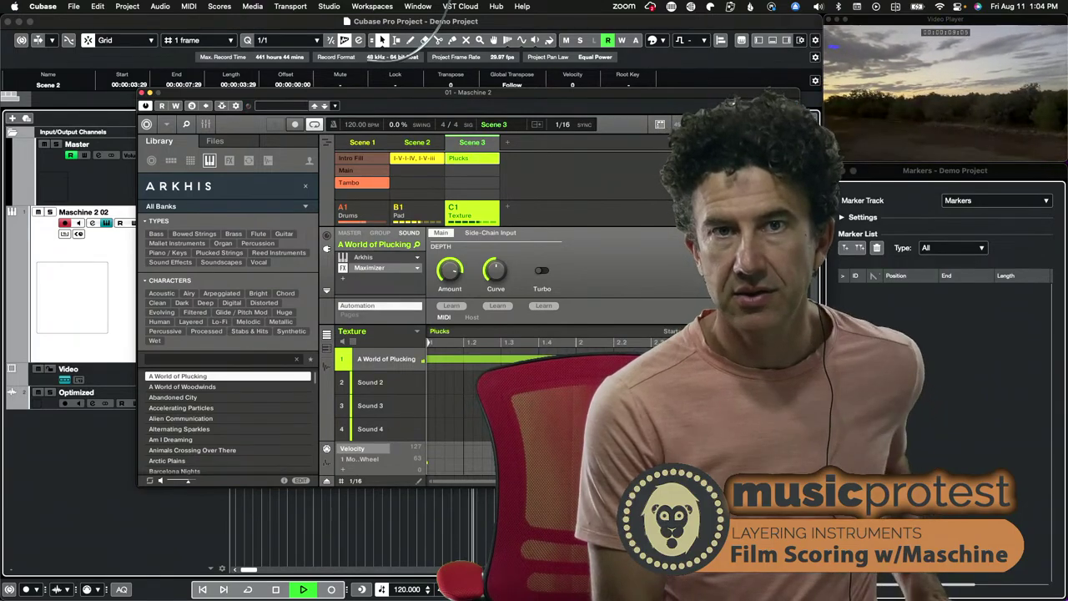
key("space")
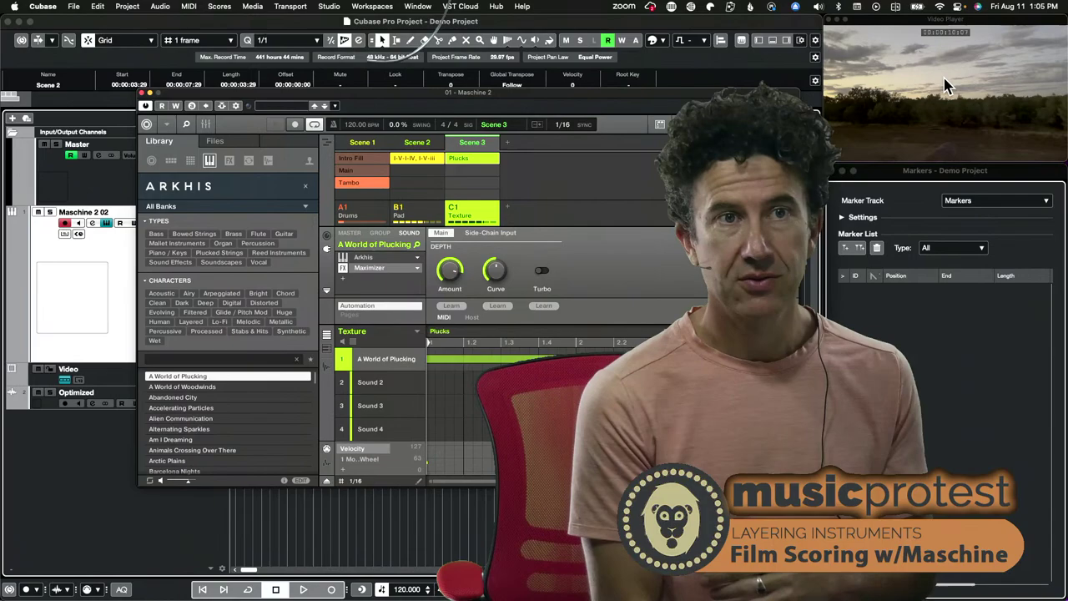
Close Maschine and drag the Scene 3 part later, and the Scene 2 part 18 frames later
left_click(141, 93)
left_click(490, 289)
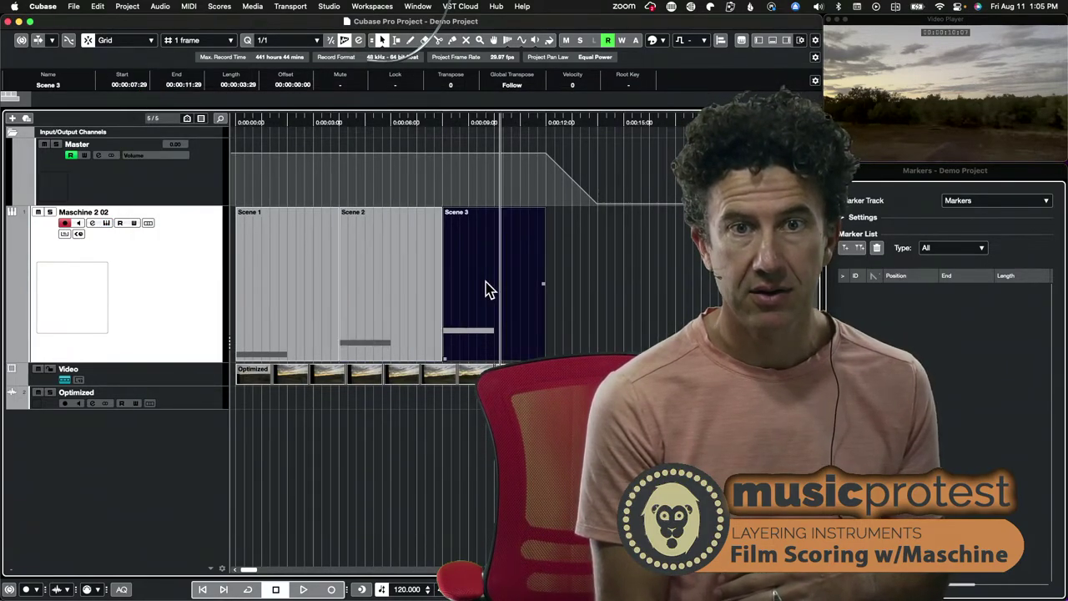
left_click_drag(490, 290, 508, 292)
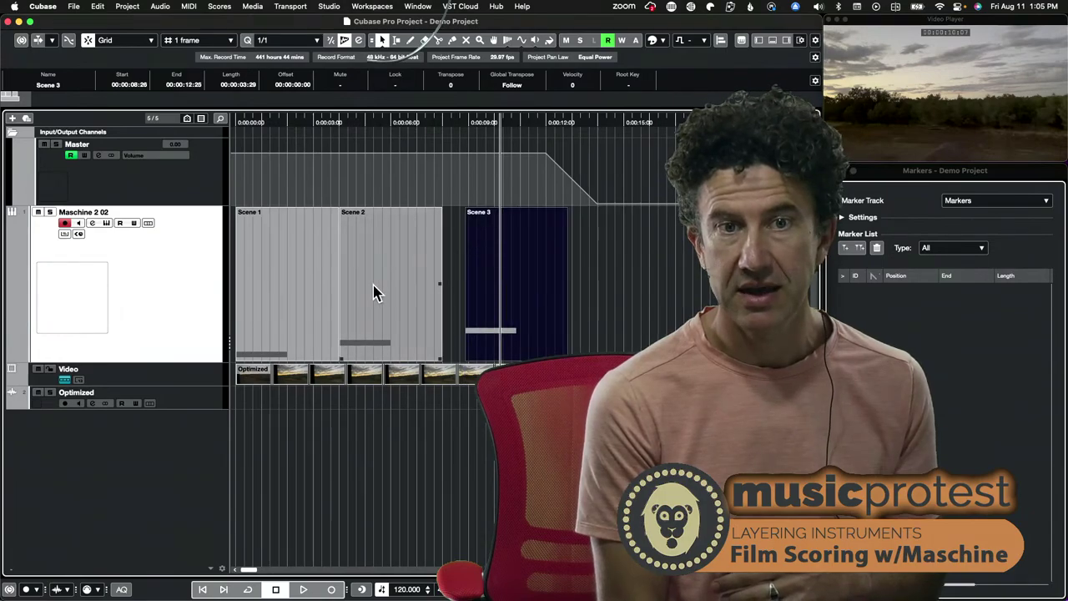
left_click_drag(375, 291, 389, 293)
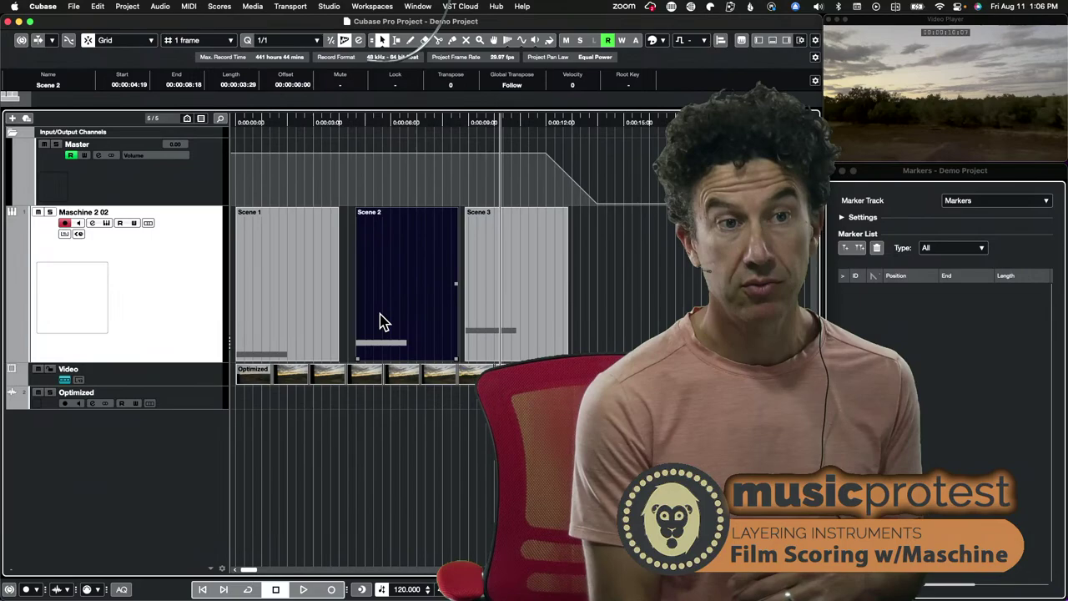
Reopen the Maschine 2 window from the Maschine 2 02 track, showing the Drums group
left_click(105, 223)
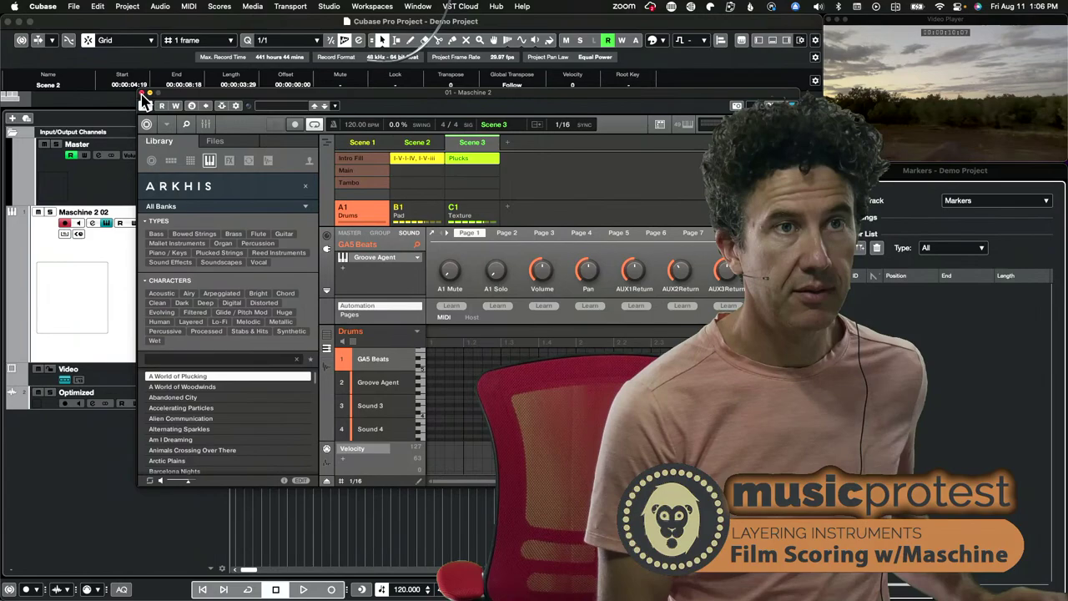
left_click(142, 95)
left_click(286, 274)
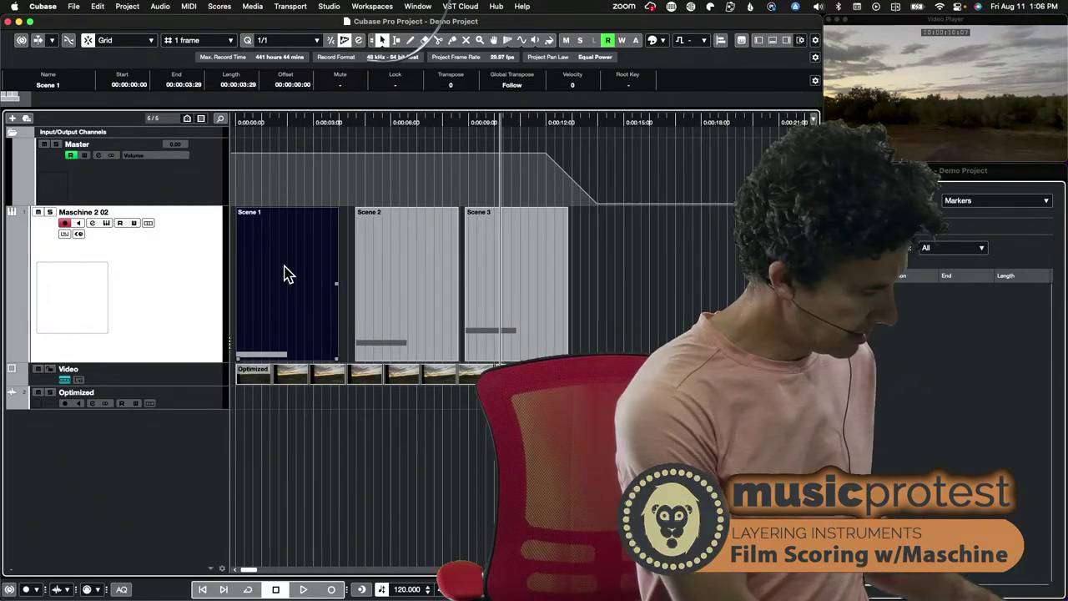
key("space")
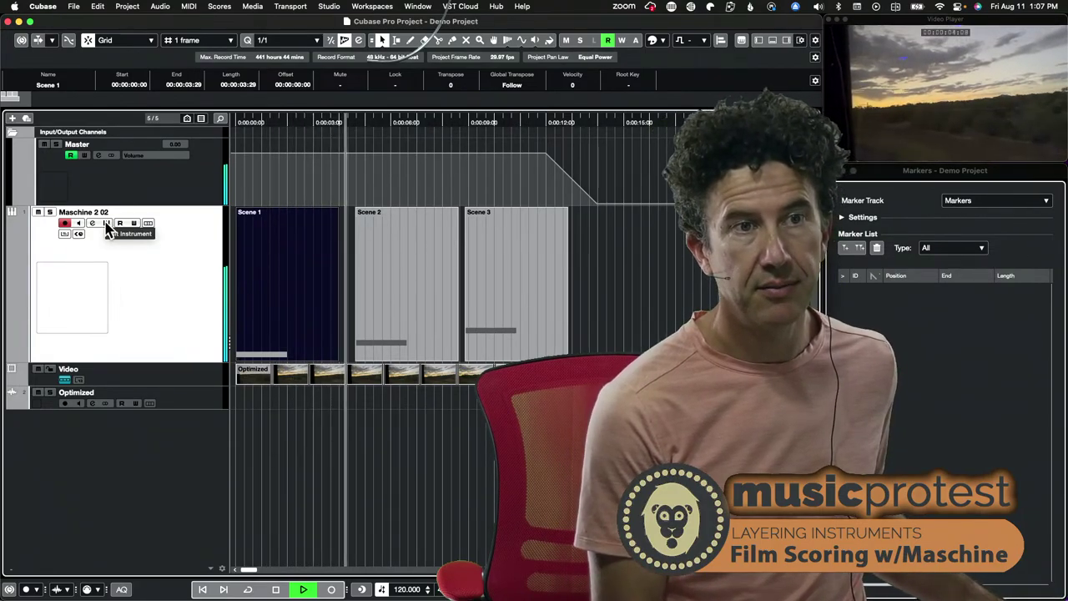
left_click(107, 223)
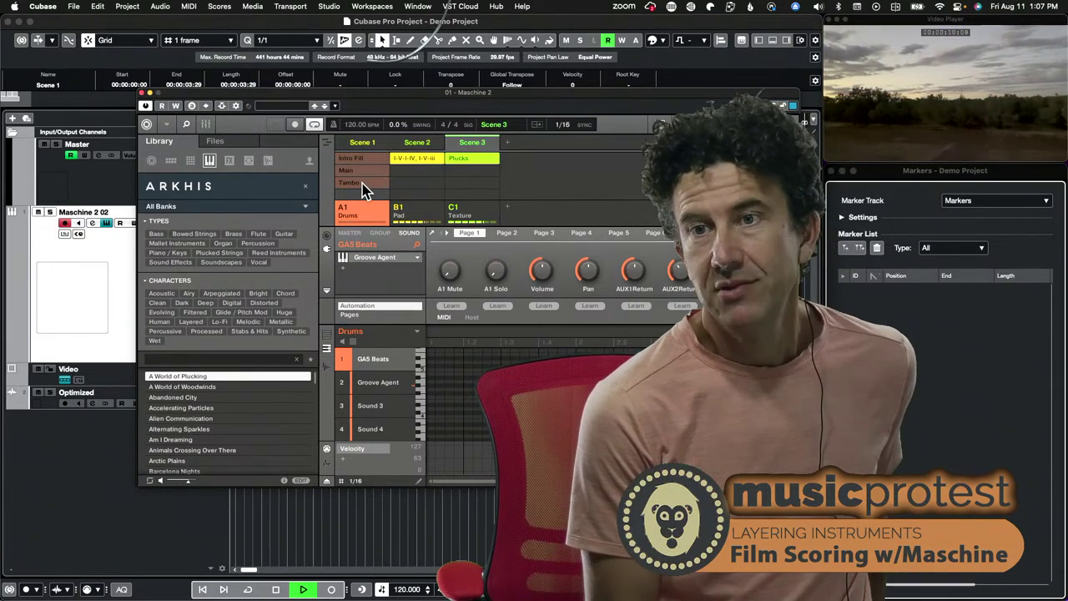
key("space")
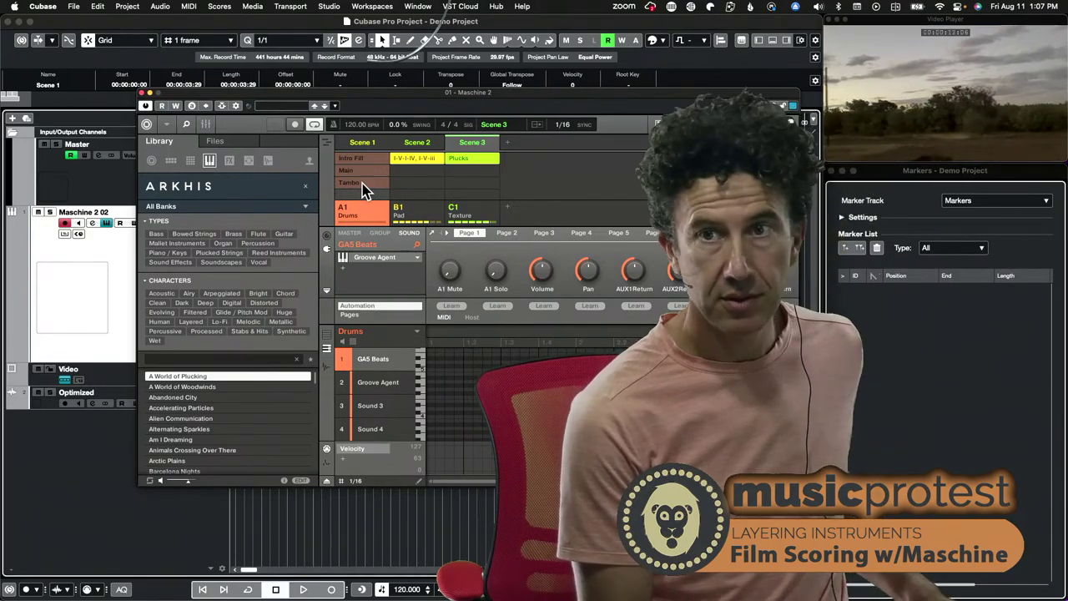